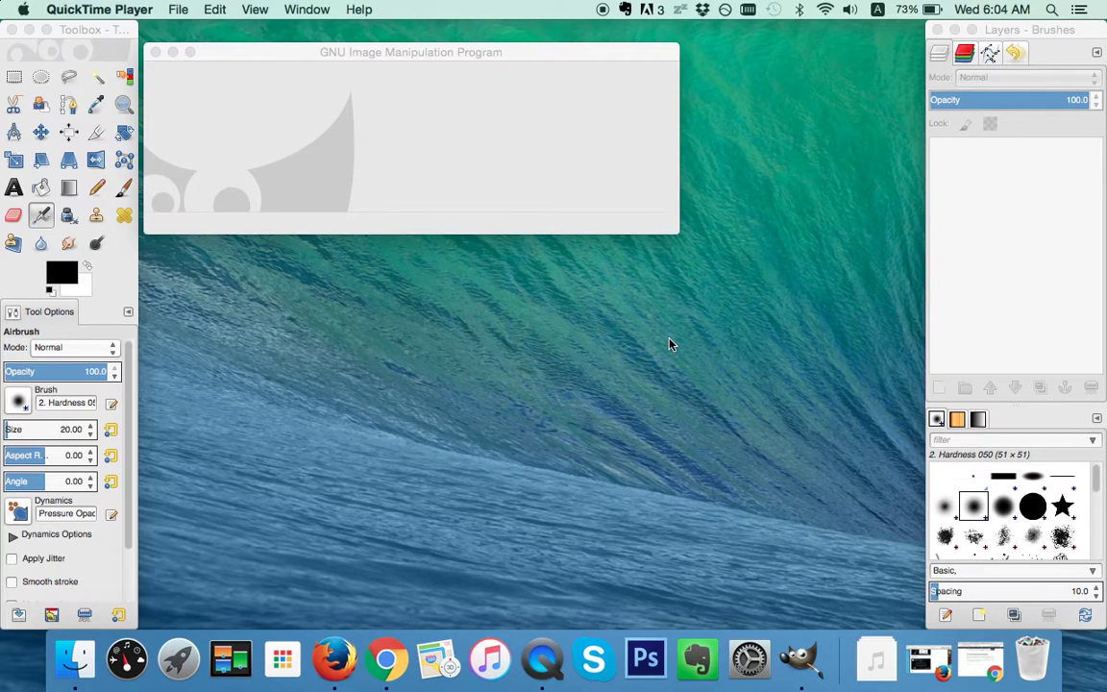
Bring GIMP to the front from the Dock
{"action": "left_click", "coordinate": [802, 663]}
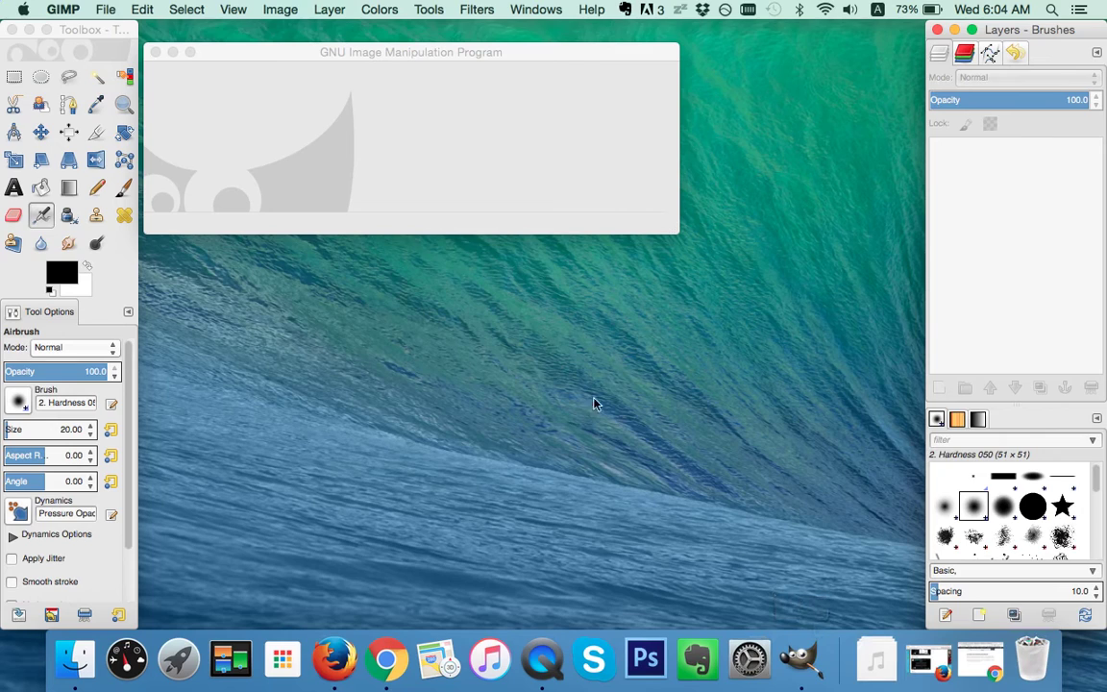
Open the photo nz-beach_and-sky.JPG from the Desktop
{"action": "left_click", "coordinate": [103, 9]}
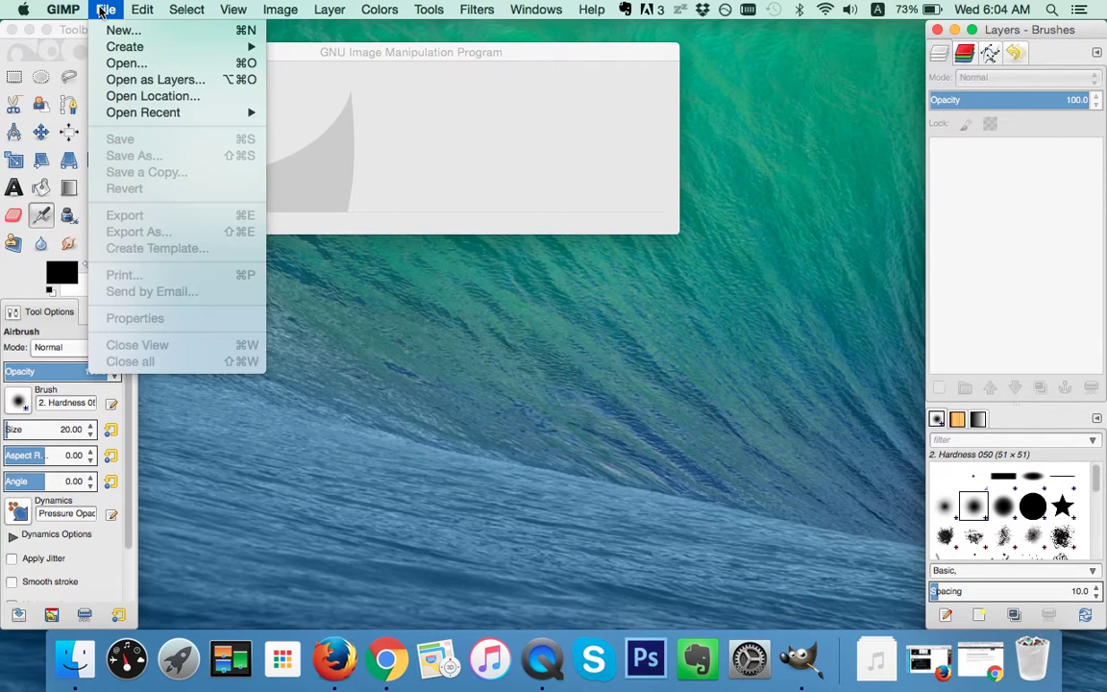
{"action": "left_click", "coordinate": [112, 63]}
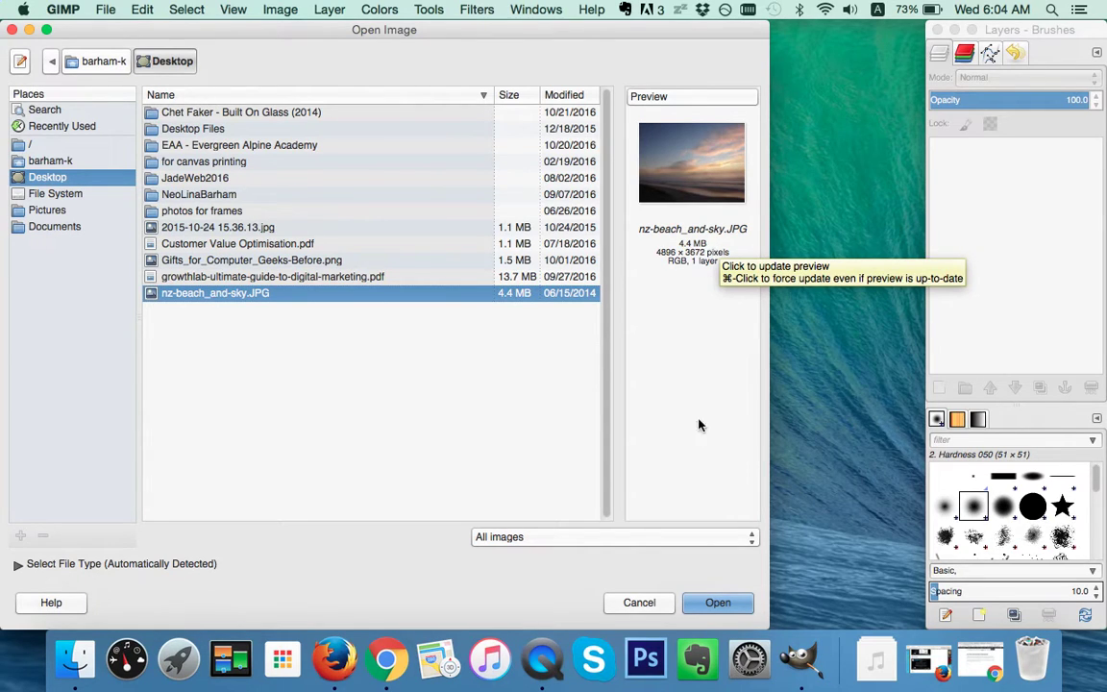
{"action": "left_click", "coordinate": [719, 604]}
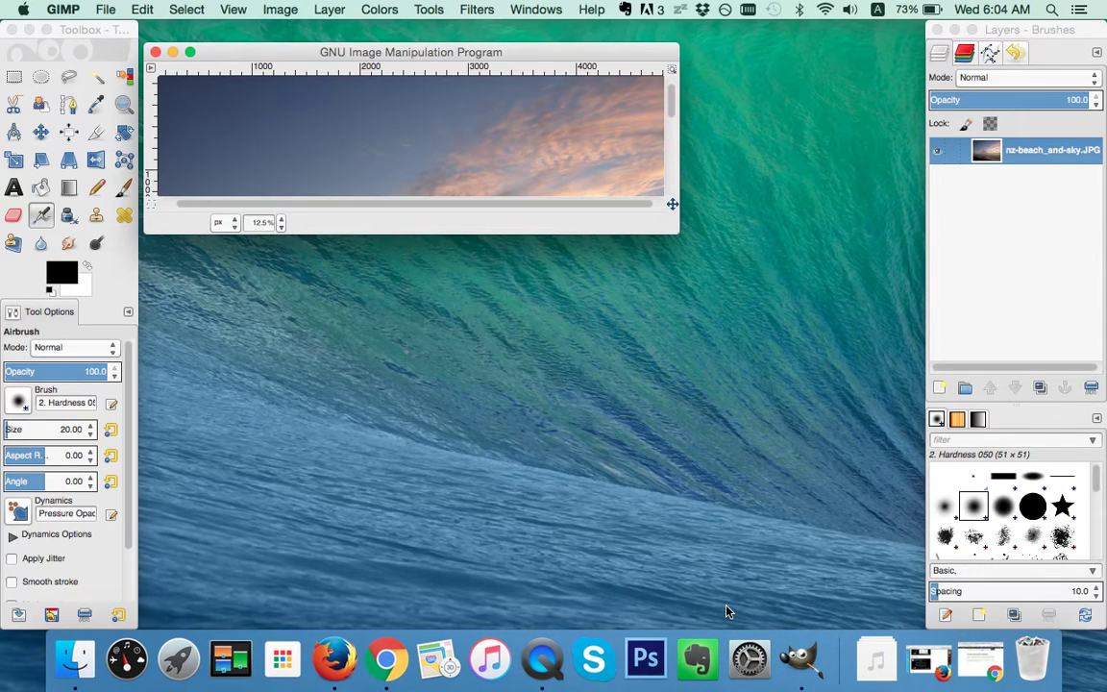
Enlarge the image window and scale the photo to width 1200, height 900, proportions linked
{"action": "left_click_drag", "start_coordinate": [674, 233], "coordinate": [843, 514]}
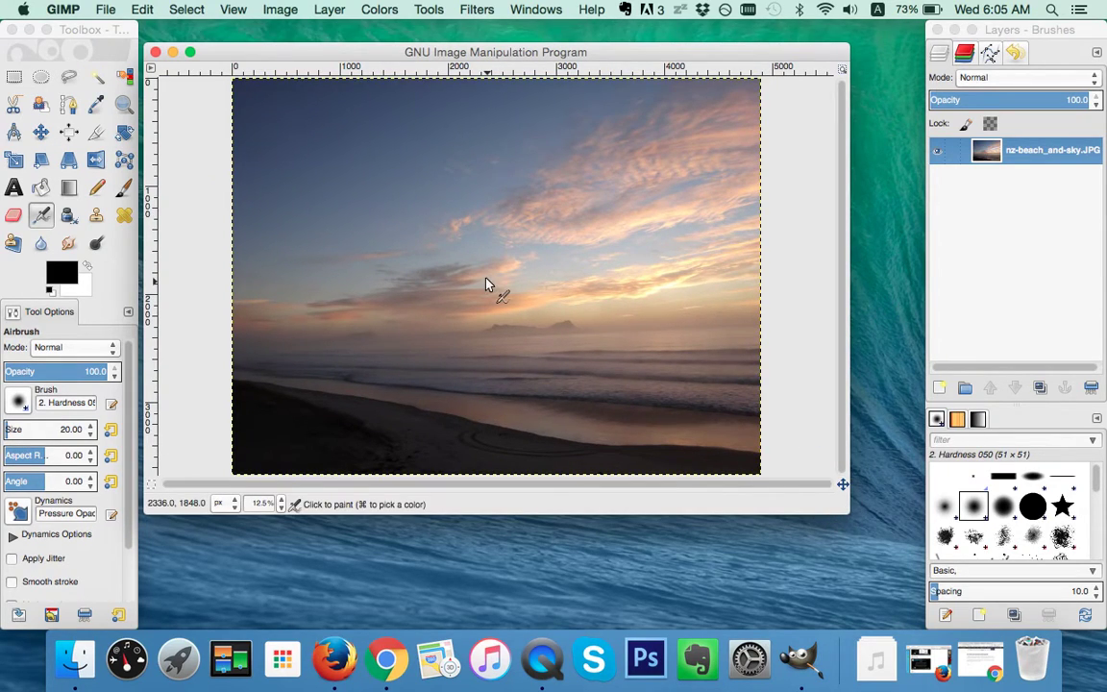
{"action": "left_click", "coordinate": [281, 10]}
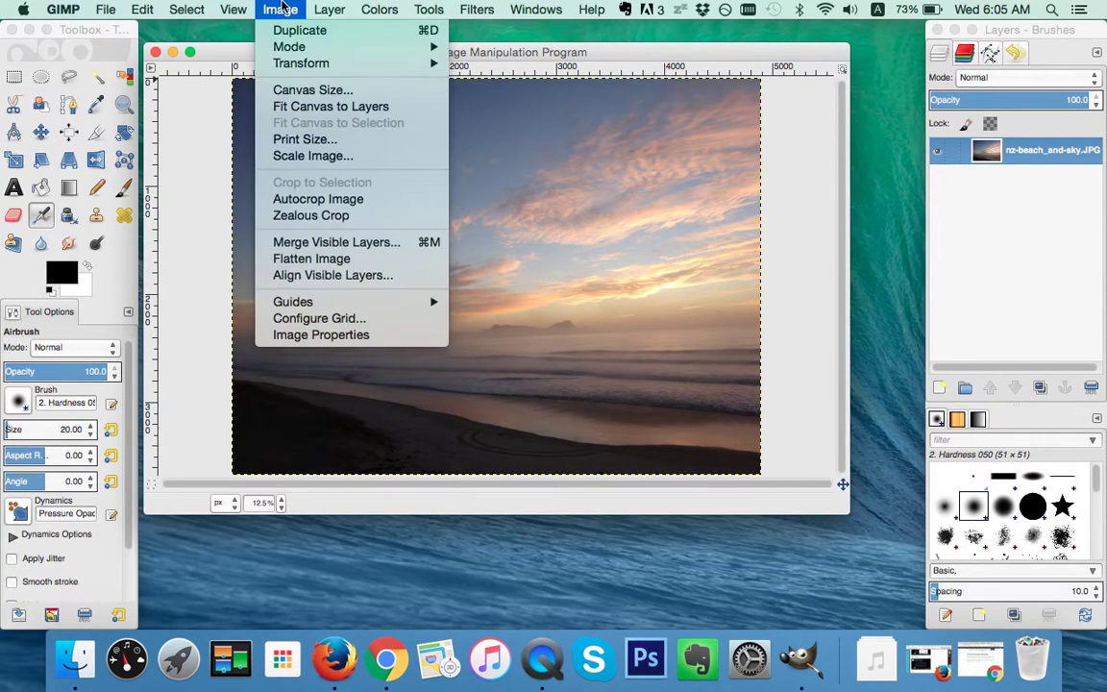
{"action": "left_click", "coordinate": [301, 155]}
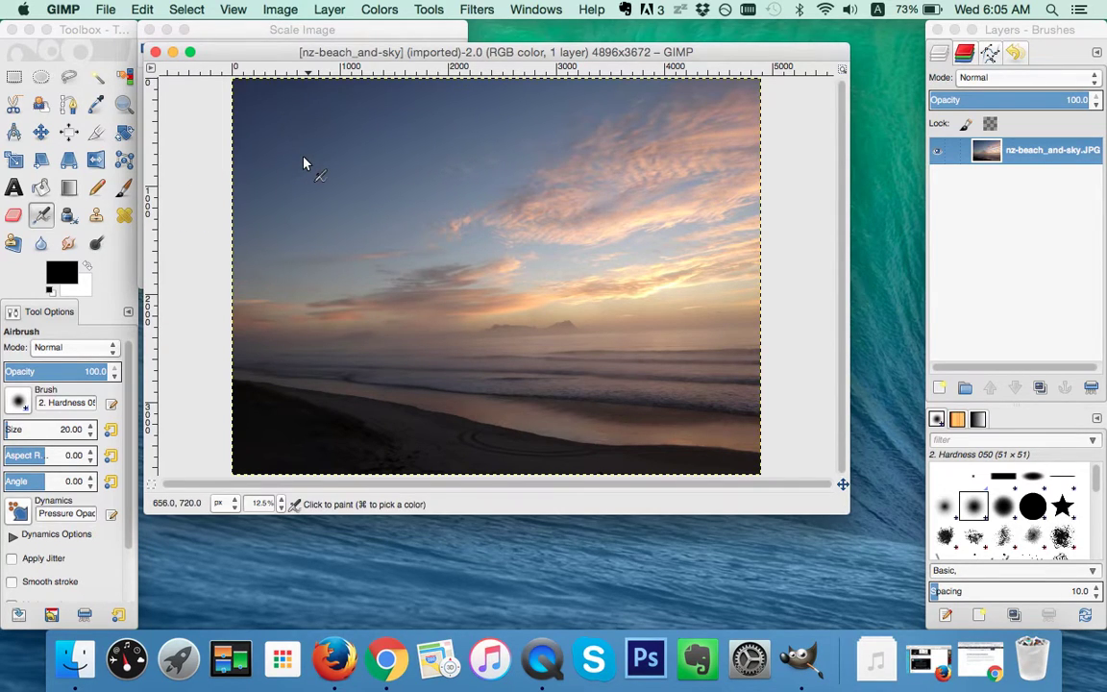
{"action": "left_click", "coordinate": [283, 34]}
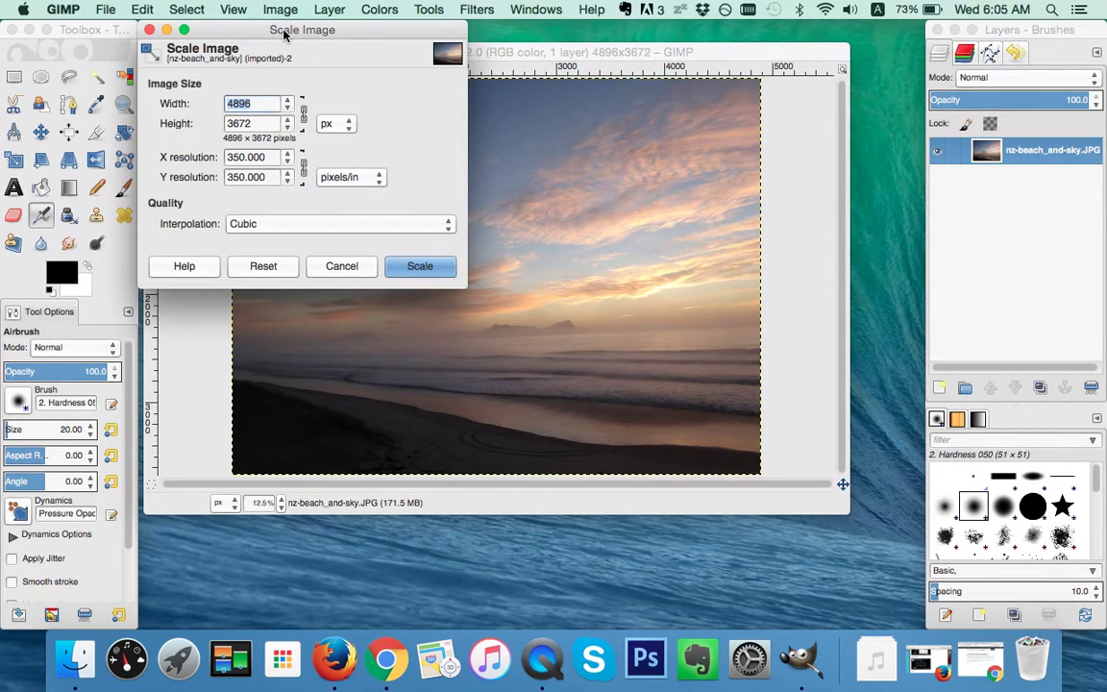
{"action": "left_click", "coordinate": [232, 106]}
{"action": "left_click_drag", "start_coordinate": [232, 105], "coordinate": [250, 109]}
{"action": "type", "text": "1200"}
{"action": "left_click", "coordinate": [302, 114]}
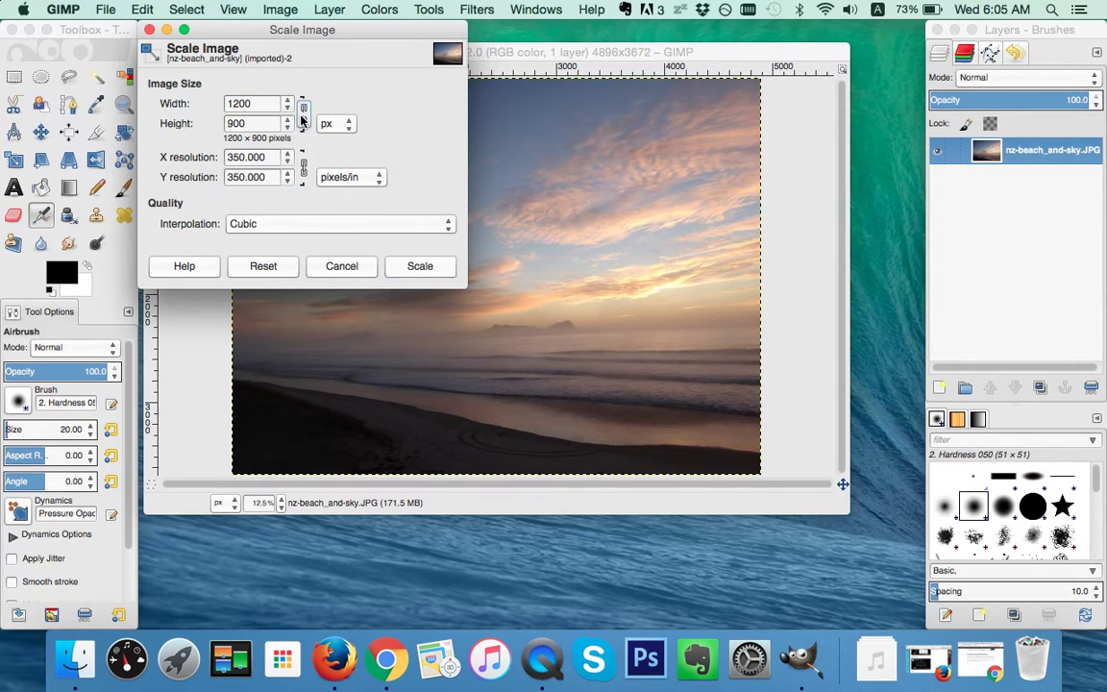
{"action": "left_click", "coordinate": [303, 115]}
{"action": "left_click", "coordinate": [423, 266]}
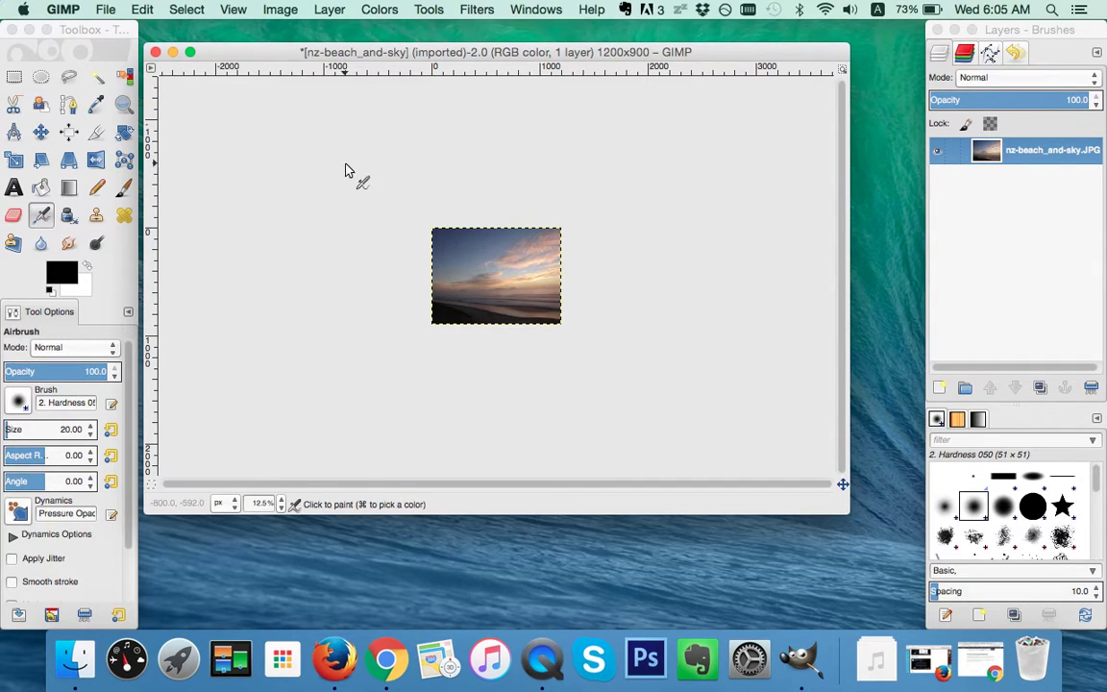
Start Export As, naming the file nz-beach_and-sky-WEB.jpg
{"action": "left_click", "coordinate": [107, 10]}
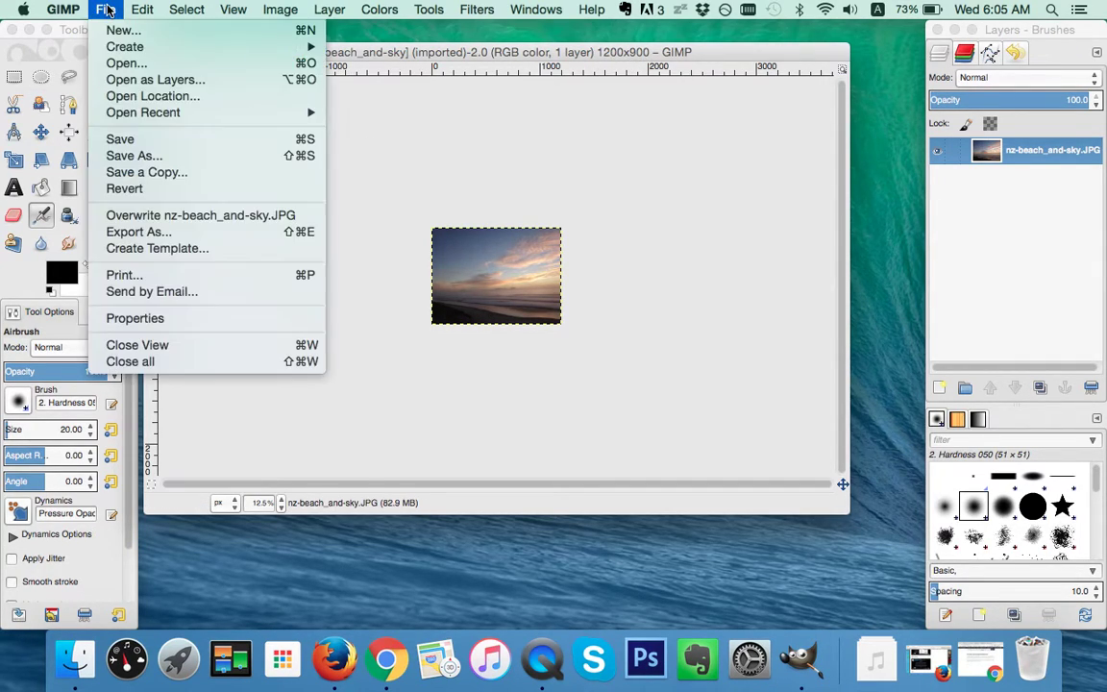
{"action": "left_click", "coordinate": [141, 234]}
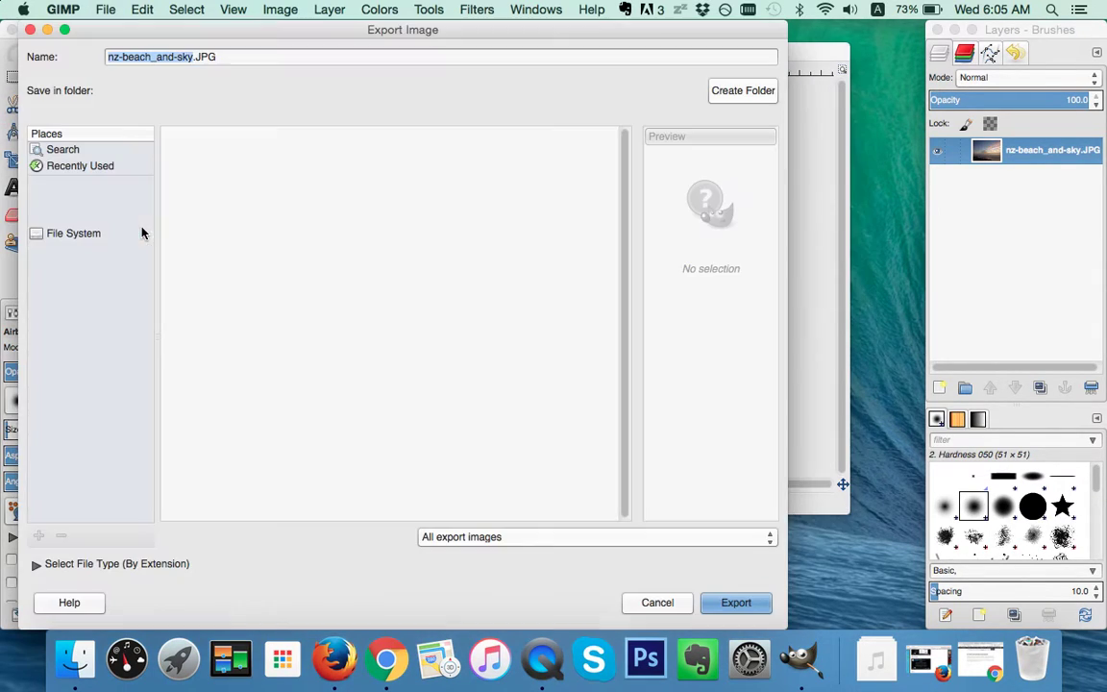
{"action": "left_click", "coordinate": [195, 56]}
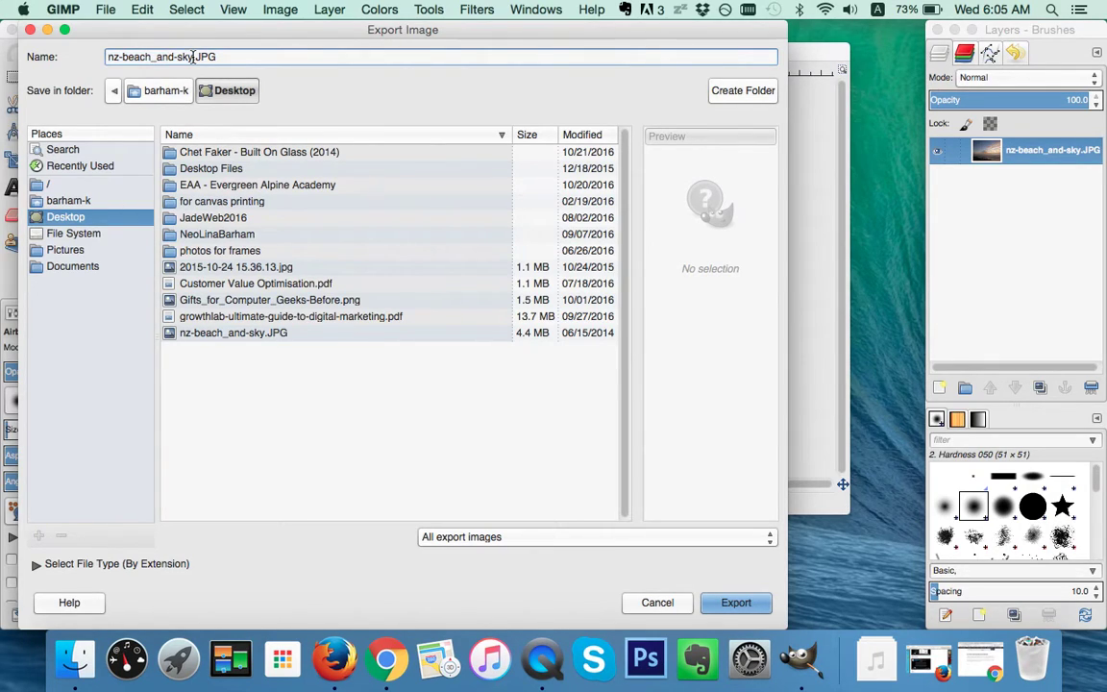
{"action": "type", "text": "-WEB"}
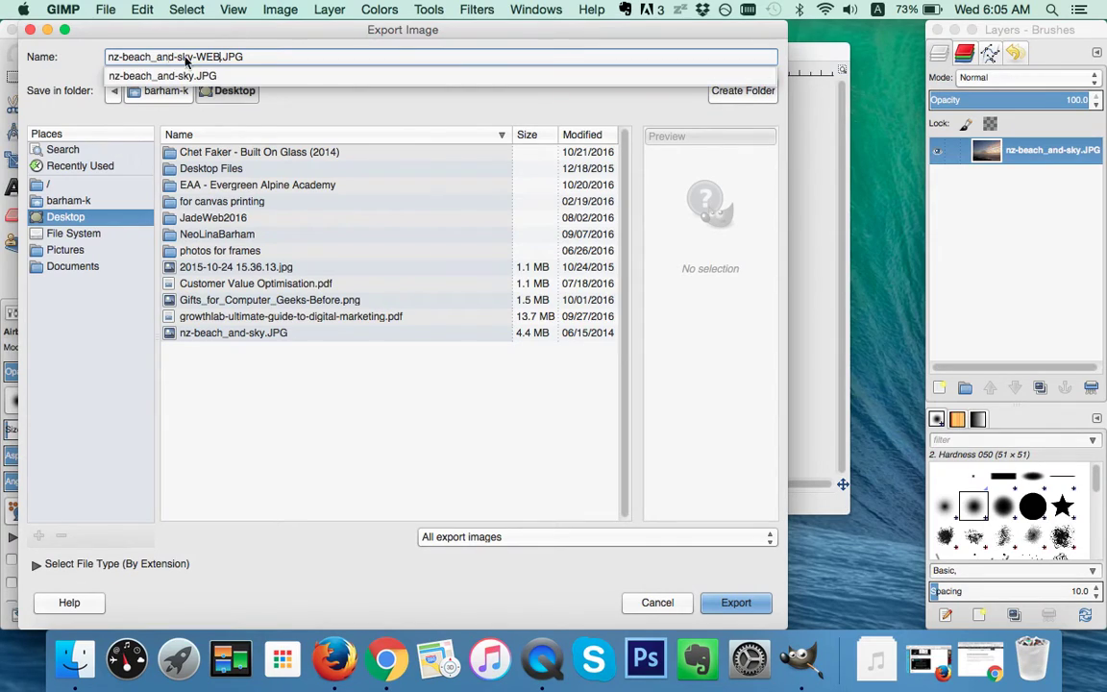
{"action": "left_click", "coordinate": [312, 111]}
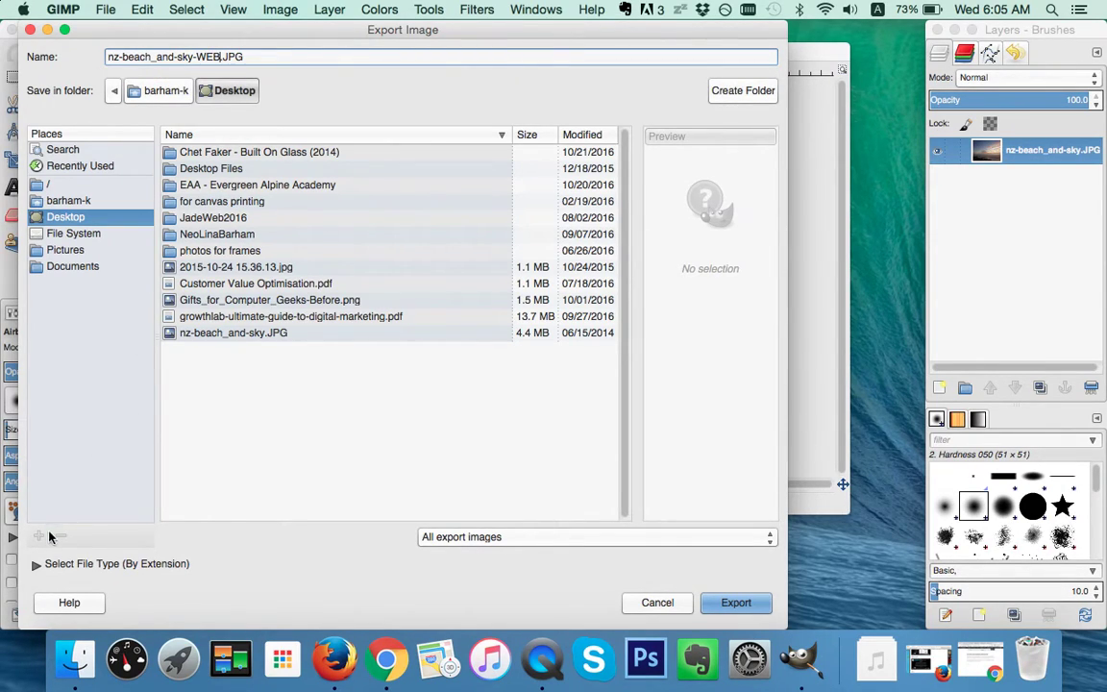
Choose JPEG image as the export file type
{"action": "left_click", "coordinate": [34, 565]}
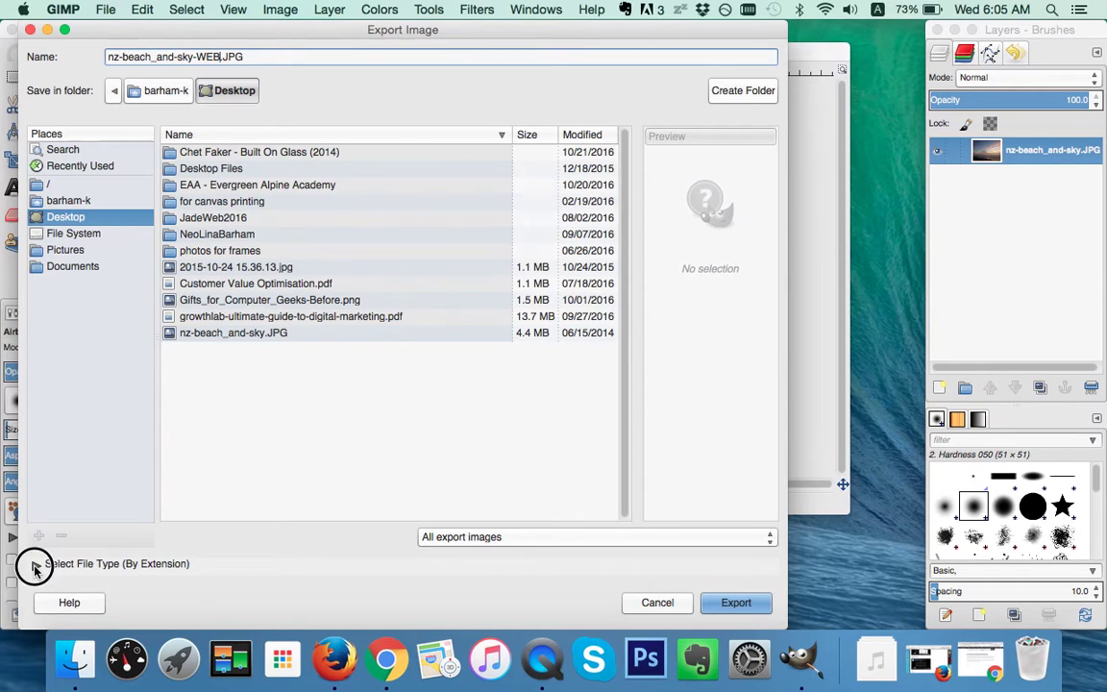
{"action": "scroll", "coordinate": [95, 521], "scroll_direction": "down", "scroll_amount": 5}
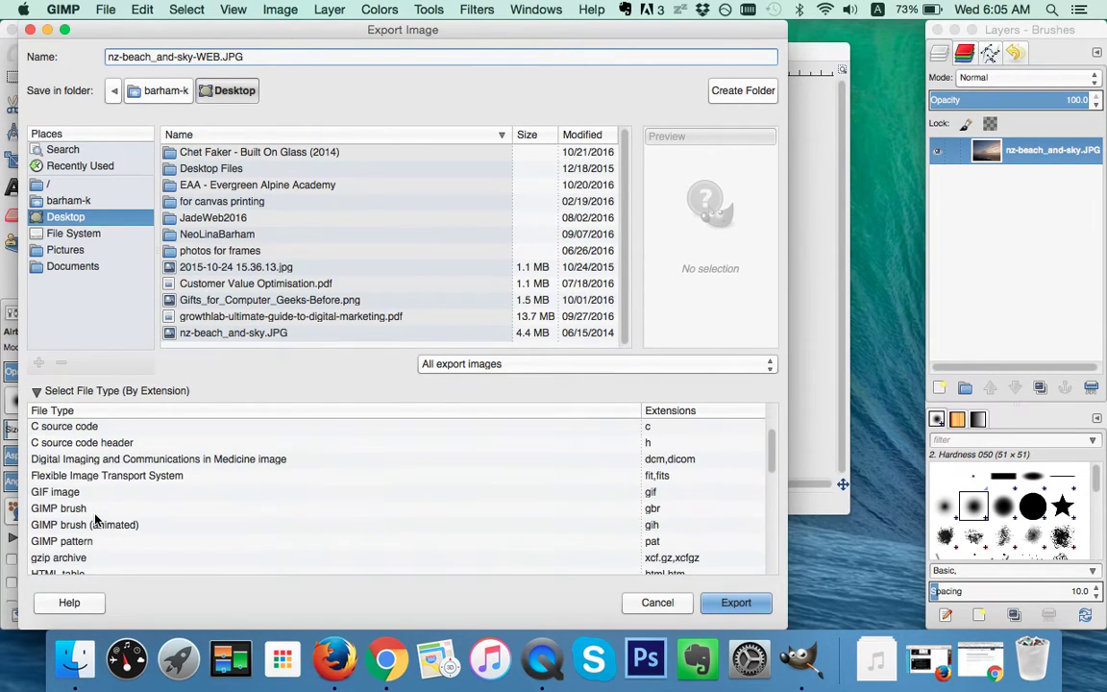
{"action": "left_click", "coordinate": [78, 509]}
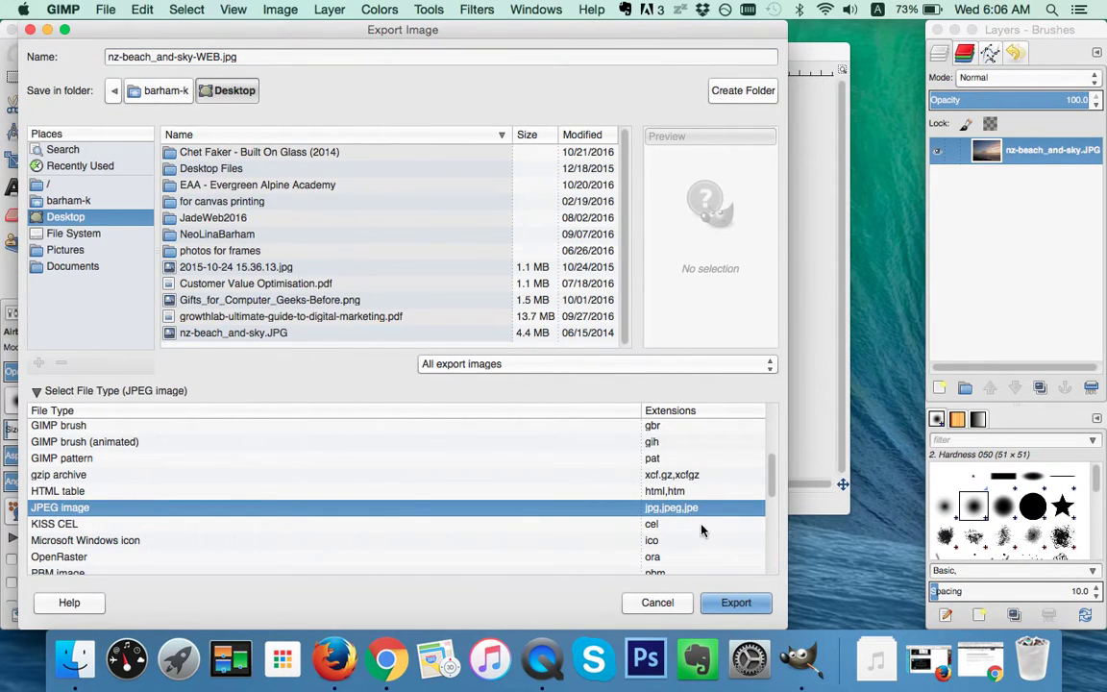
Enable the JPEG preview and turn off Save EXIF data in the advanced options
{"action": "left_click", "coordinate": [731, 603]}
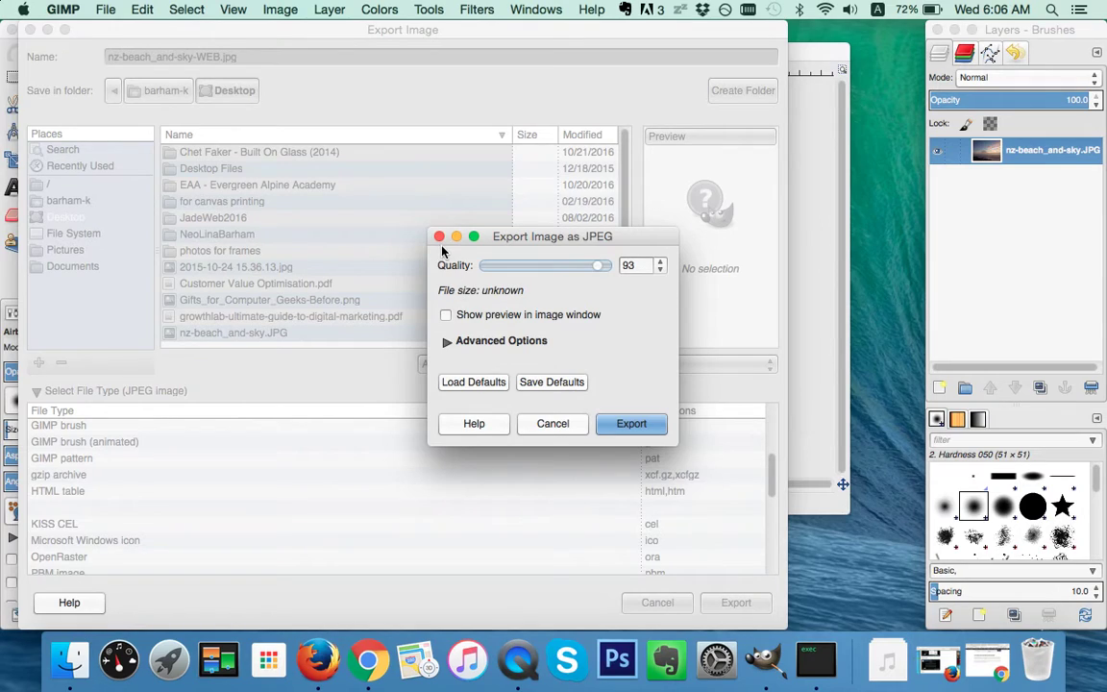
{"action": "left_click", "coordinate": [446, 316]}
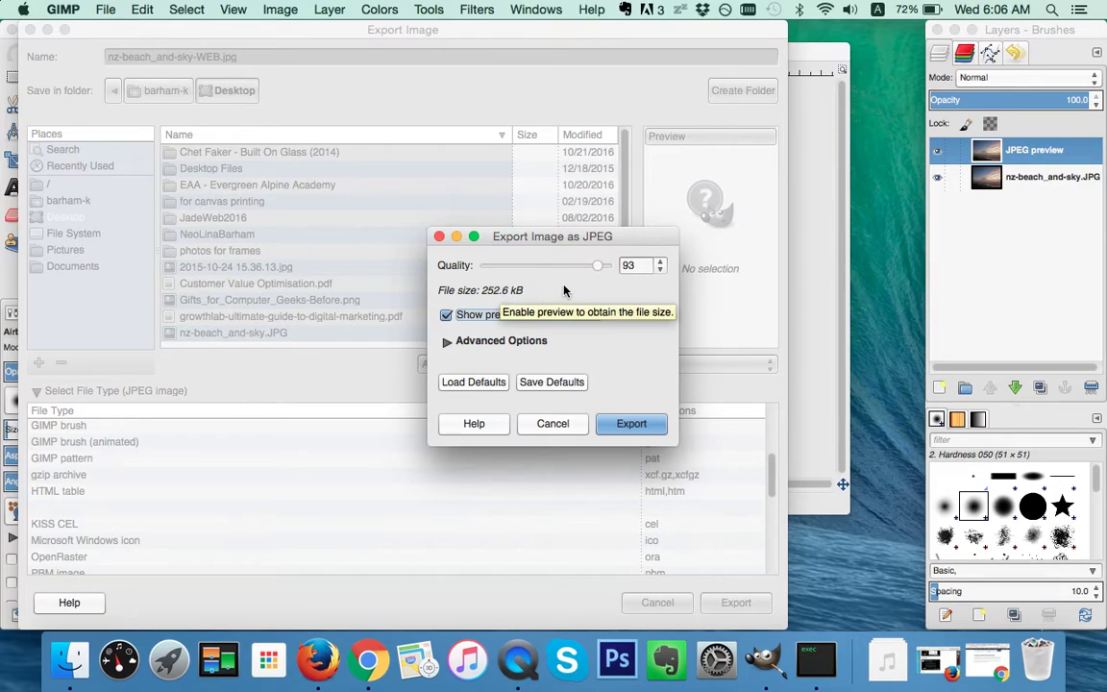
{"action": "left_click", "coordinate": [447, 344]}
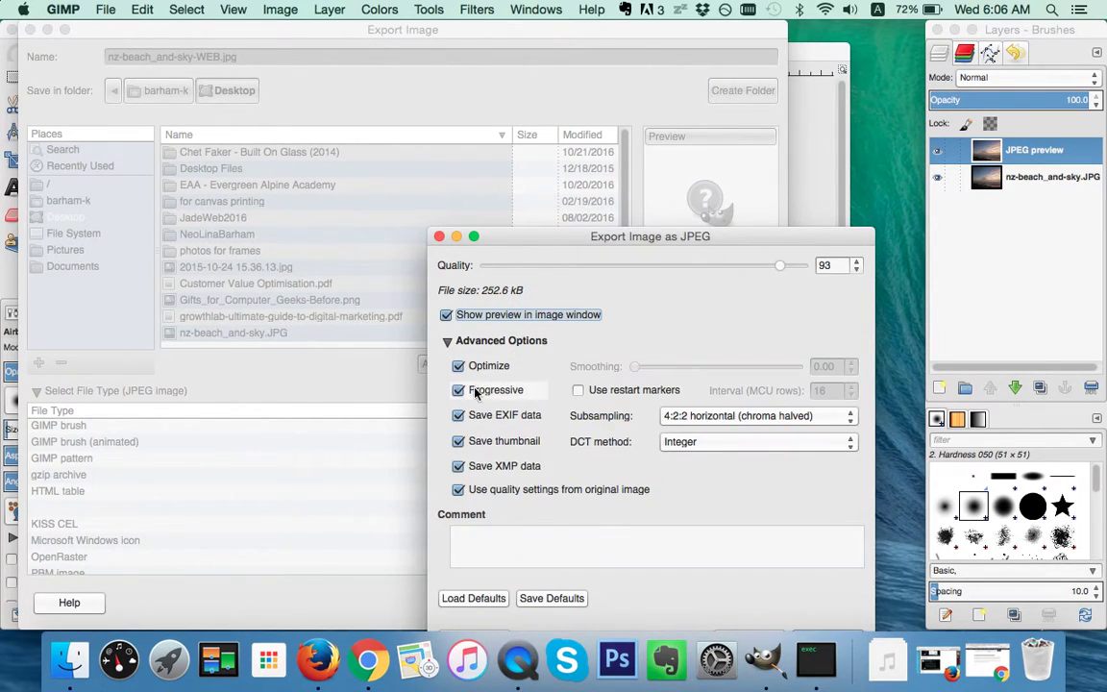
{"action": "left_click", "coordinate": [459, 418]}
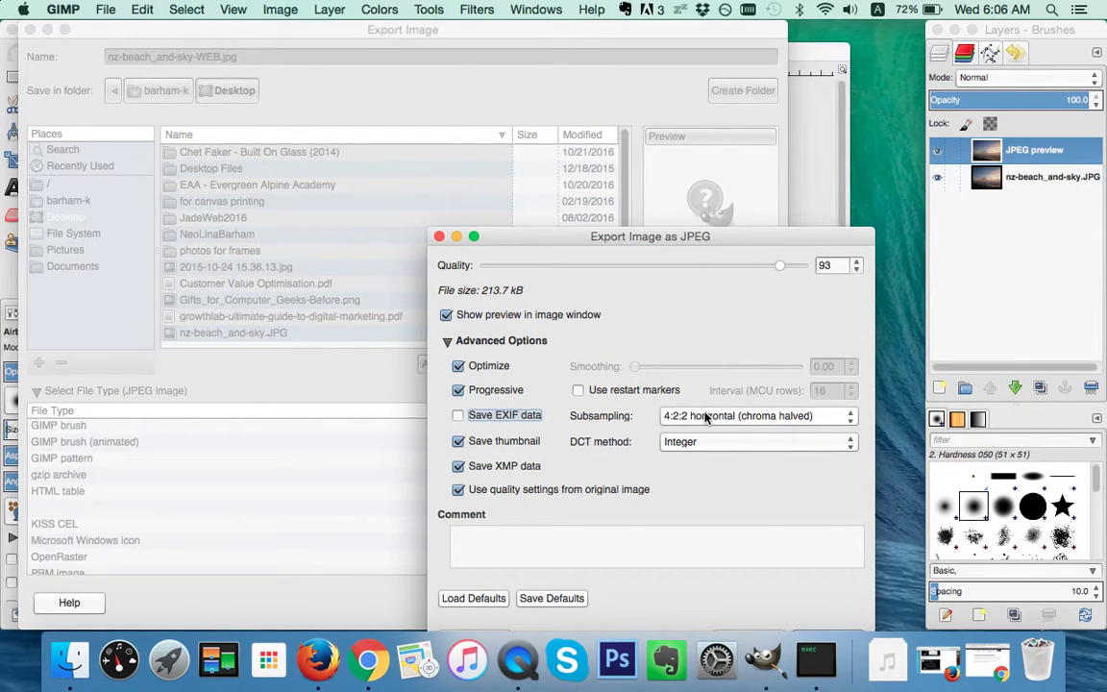
Set subsampling to 4:2:0 and quality to 86, then export the JPEG (about 99.1 kB)
{"action": "left_click", "coordinate": [750, 417]}
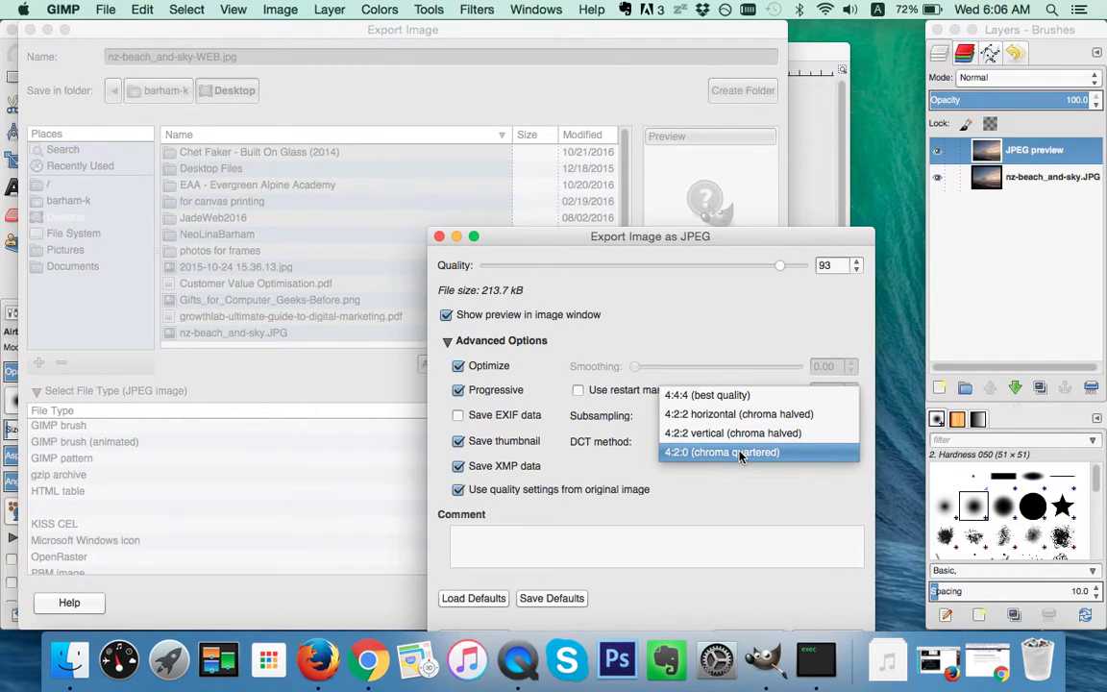
{"action": "left_click", "coordinate": [741, 453]}
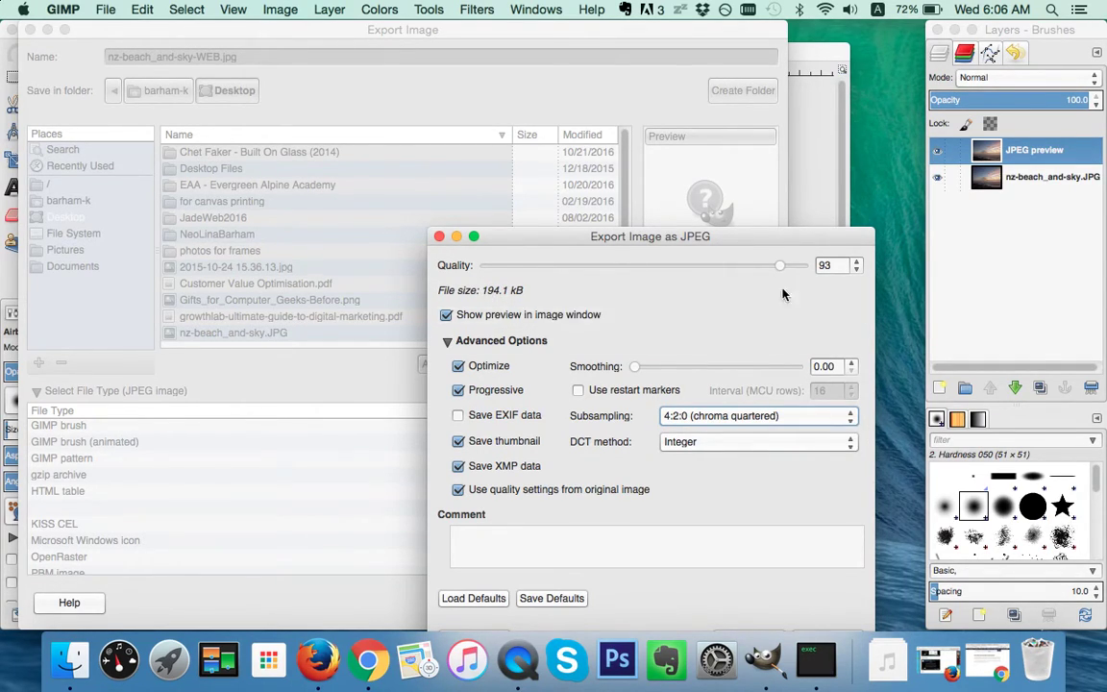
{"action": "left_click_drag", "start_coordinate": [781, 265], "coordinate": [758, 269]}
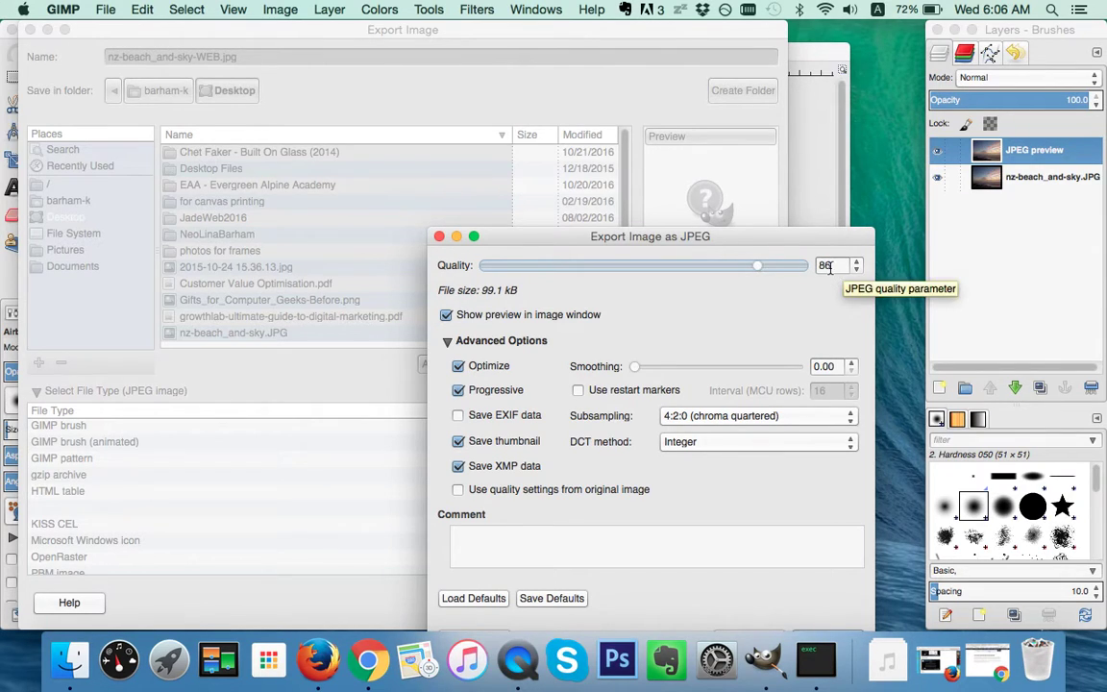
{"action": "left_click_drag", "start_coordinate": [649, 244], "coordinate": [644, 134]}
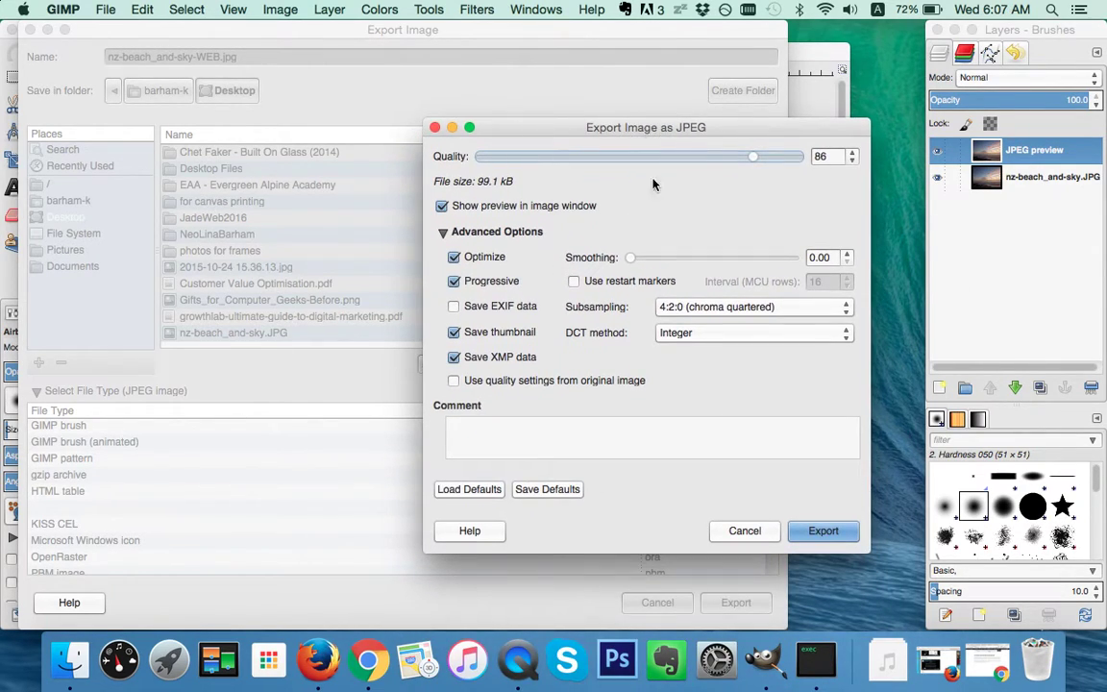
{"action": "left_click", "coordinate": [823, 534]}
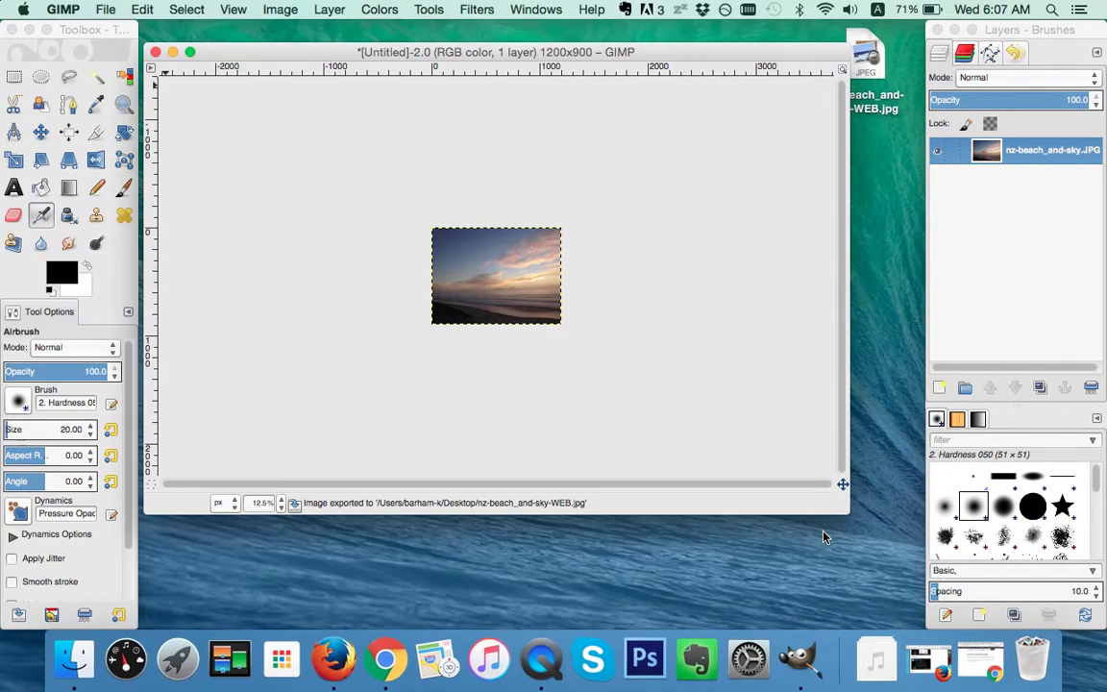
{"action": "left_click", "coordinate": [172, 52]}
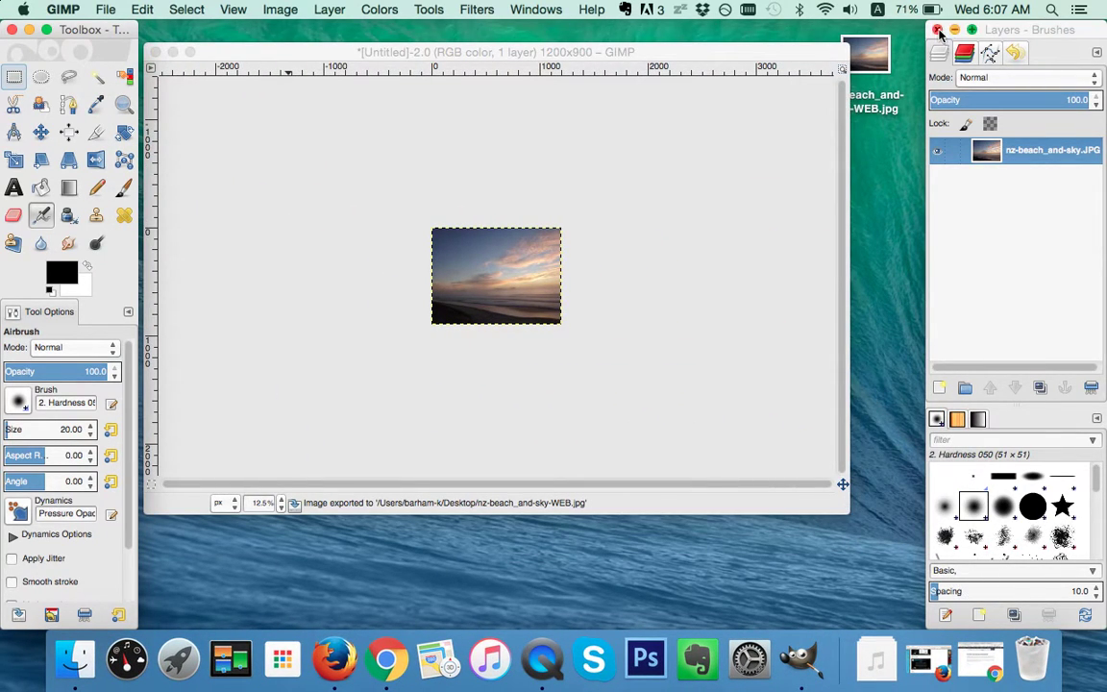
Quick Look the exported nz-beach_and-sky-WEB.jpg on the desktop
{"action": "left_click", "coordinate": [868, 56]}
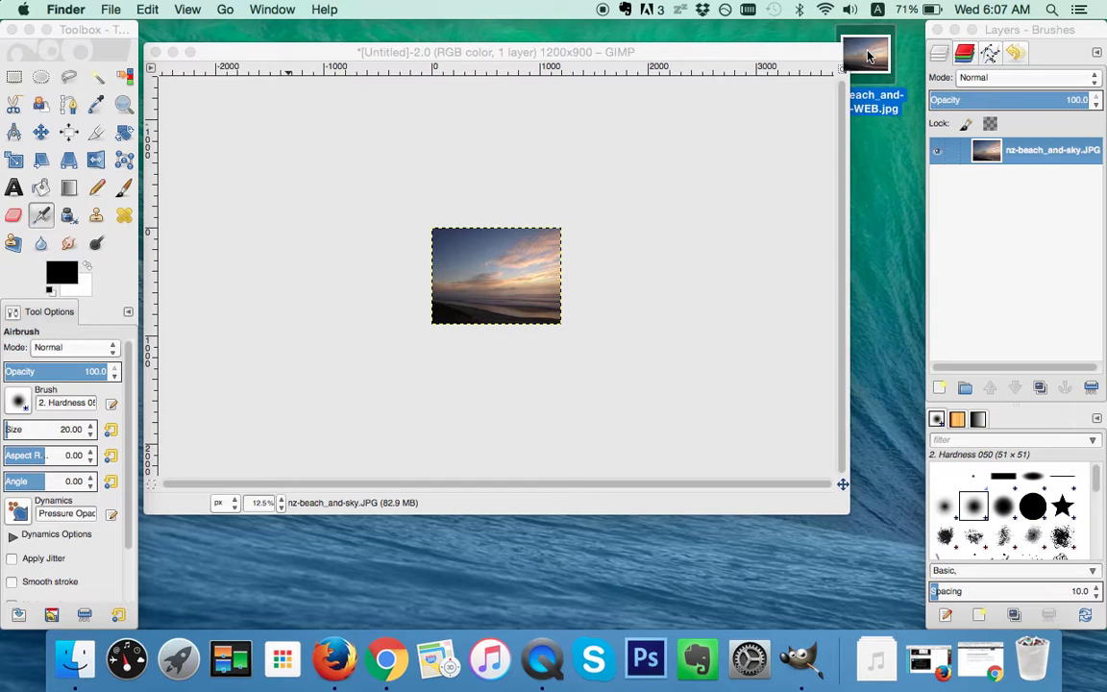
{"action": "key", "text": "space"}
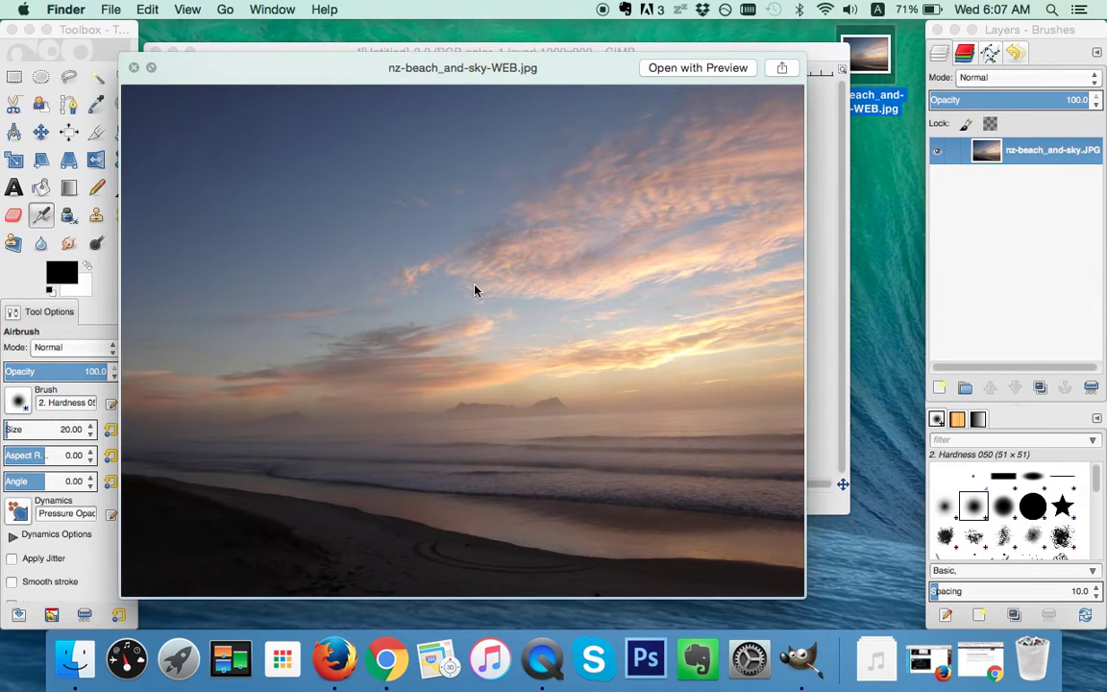